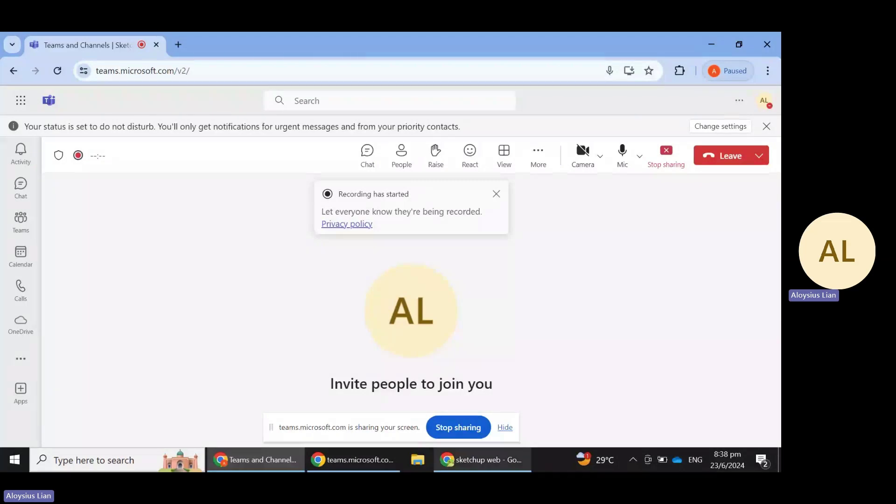
Bring up the Chrome window showing Google results for 'sketchup web'
click(483, 460)
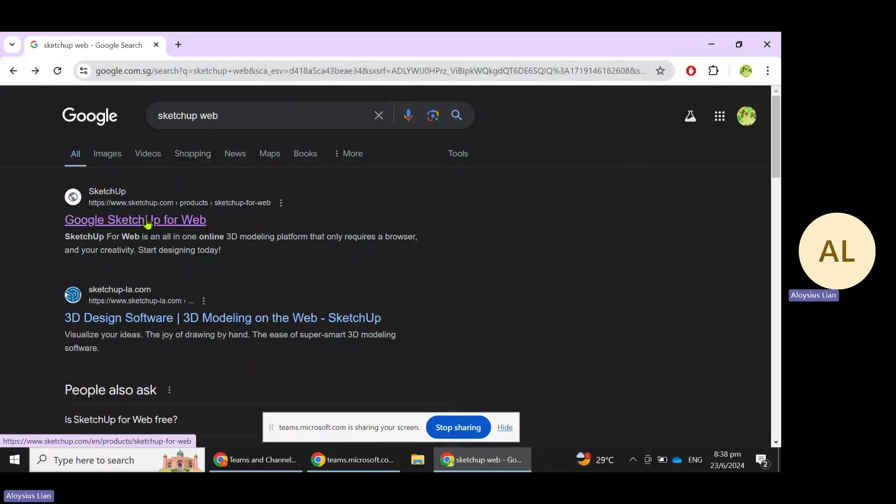
Open the SketchUp for Web product page and start a new Trimble ID sign-up from the account menu
click(163, 222)
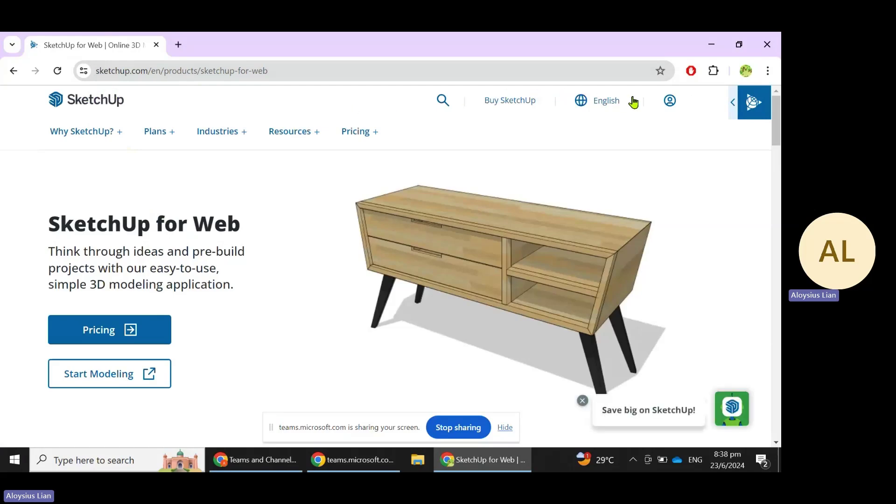
click(671, 103)
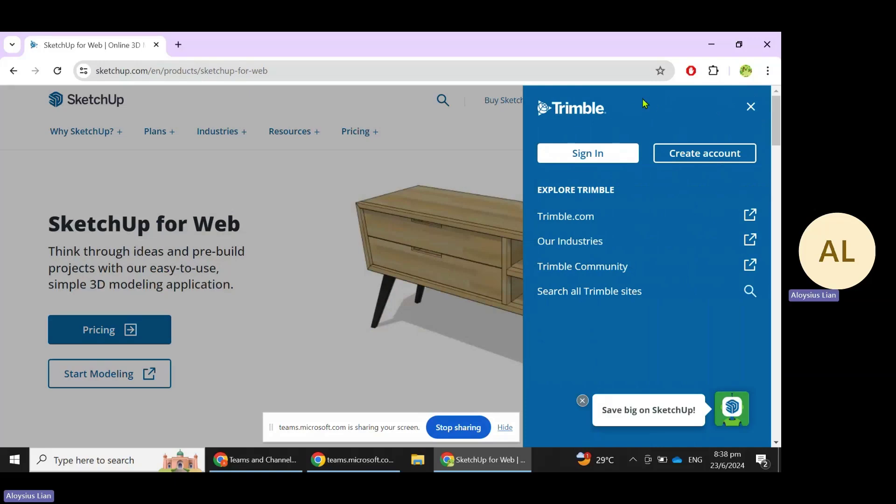
click(705, 154)
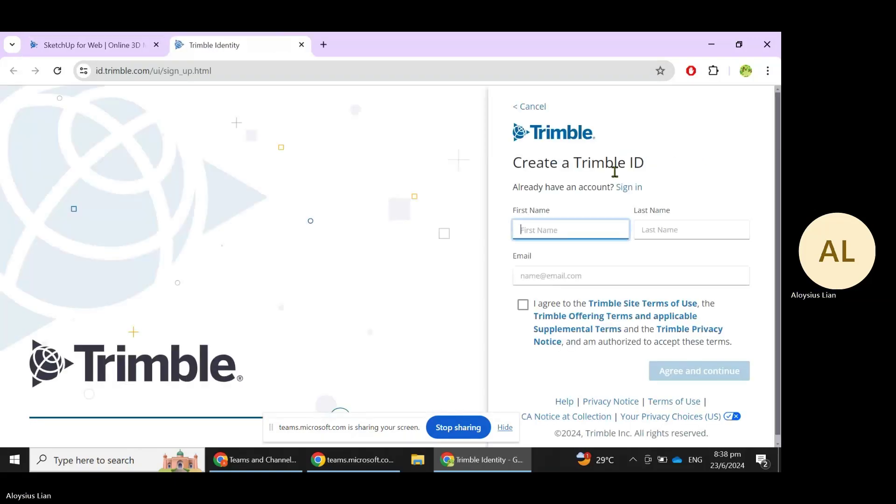
Fill in the first name, last name and email address on the Trimble ID sign-up form
text(Aloysius)
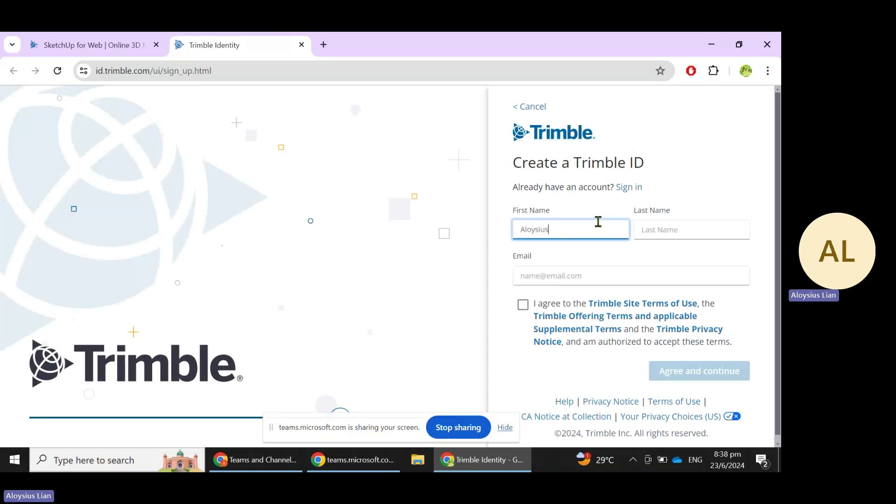
key(Tab)
text(L)
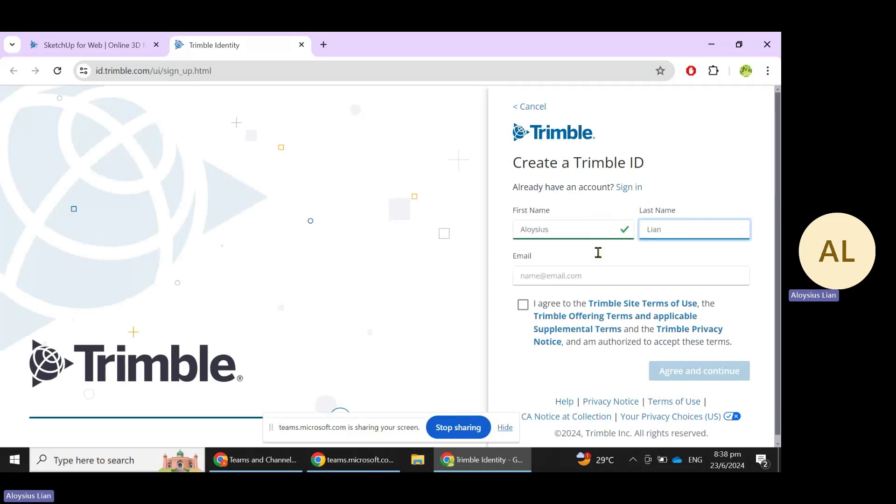
click(614, 276)
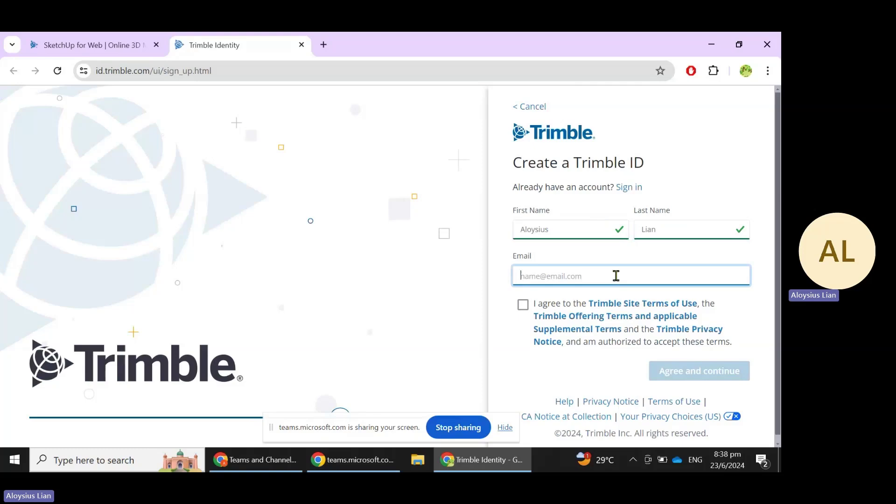
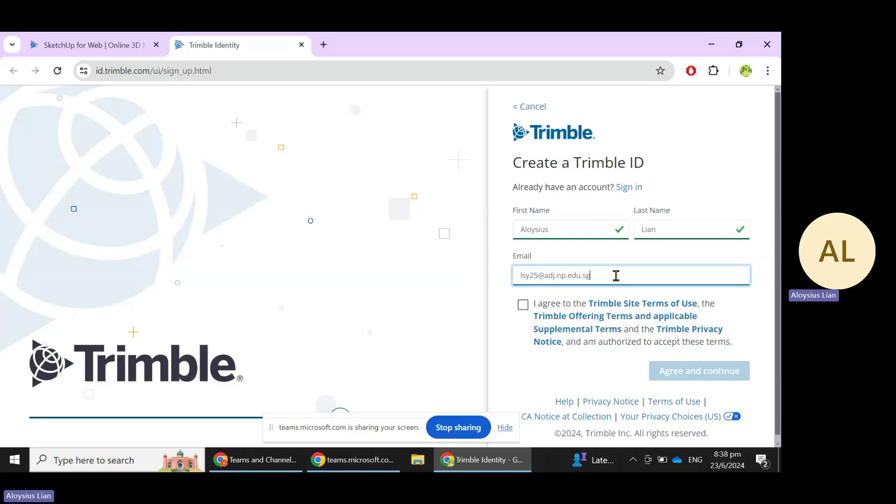
Accept the terms, submit the form, and follow the 'sign in' link for the existing account
click(523, 304)
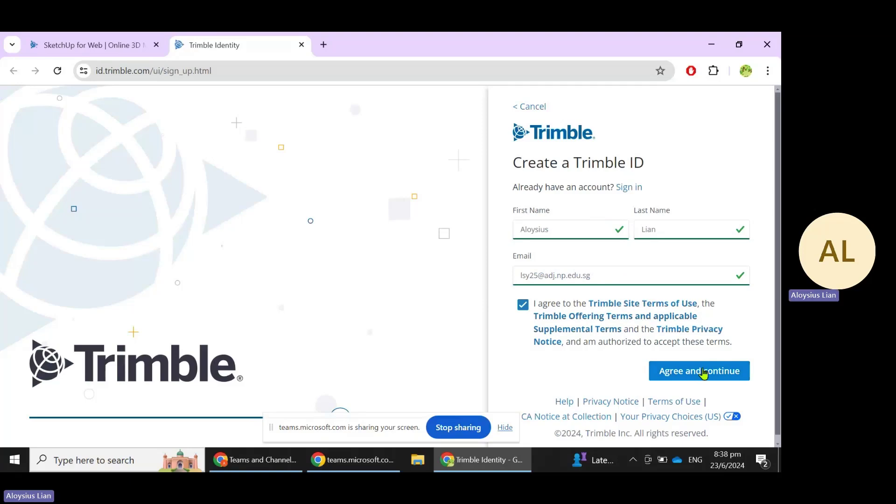
click(703, 372)
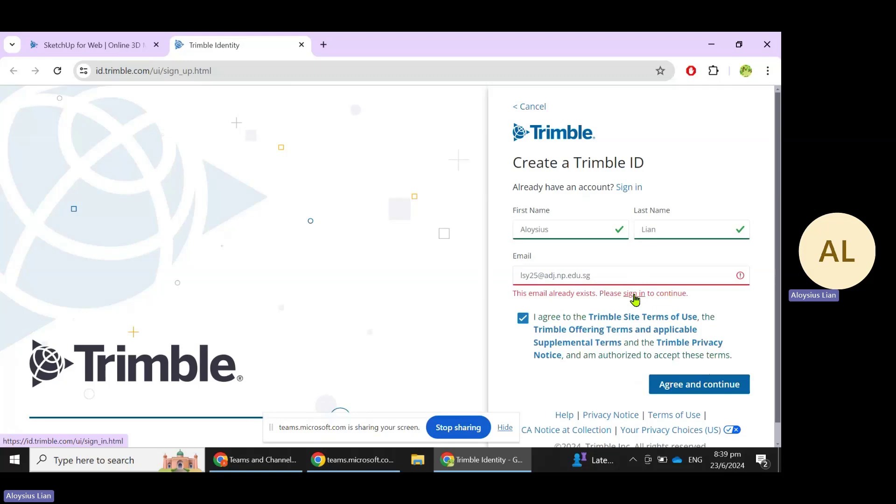
click(636, 294)
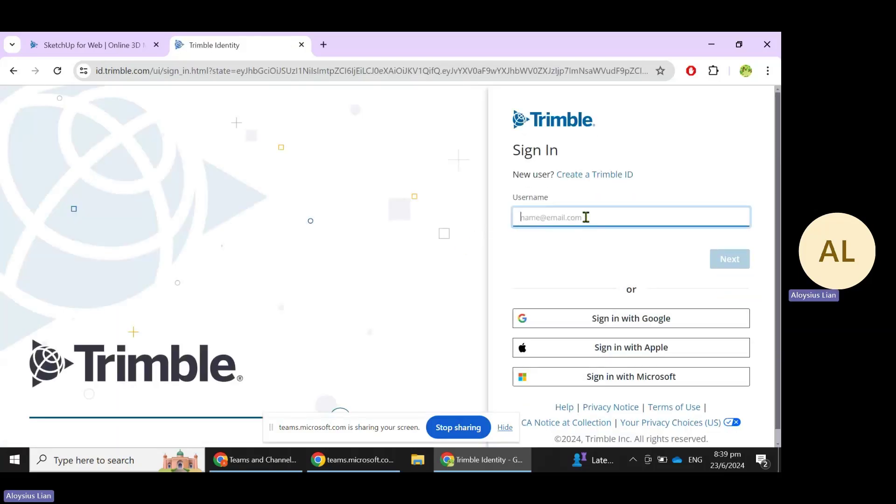
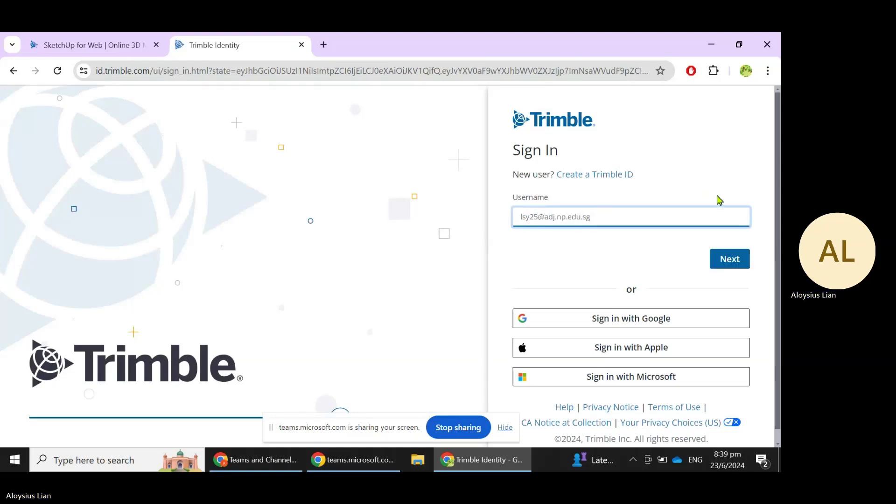
Enter the account email and password to sign in to Trimble
click(724, 256)
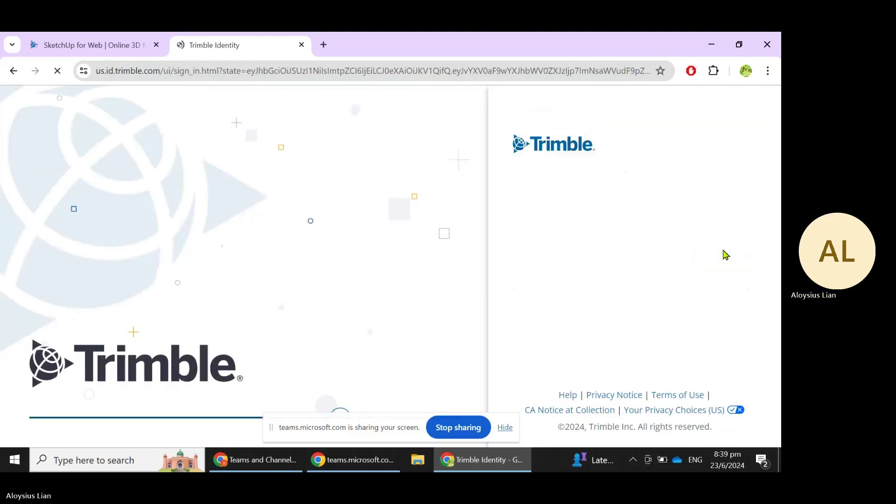
click(623, 239)
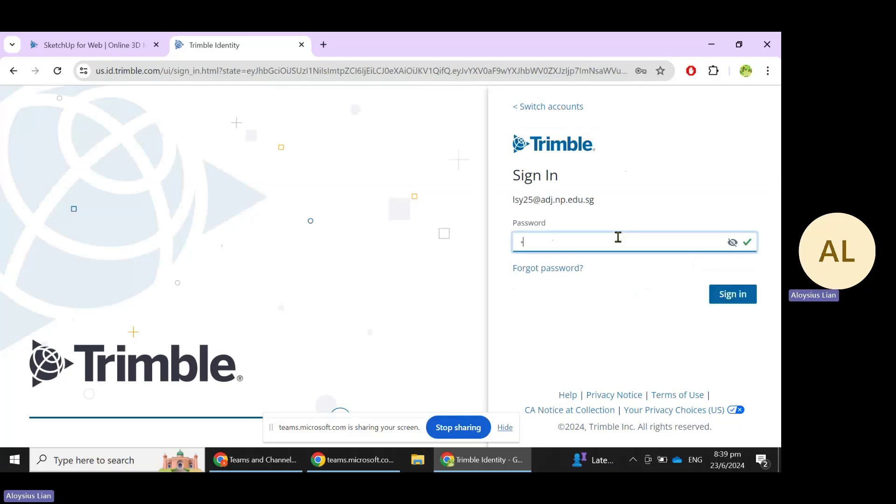
text(•••••••)
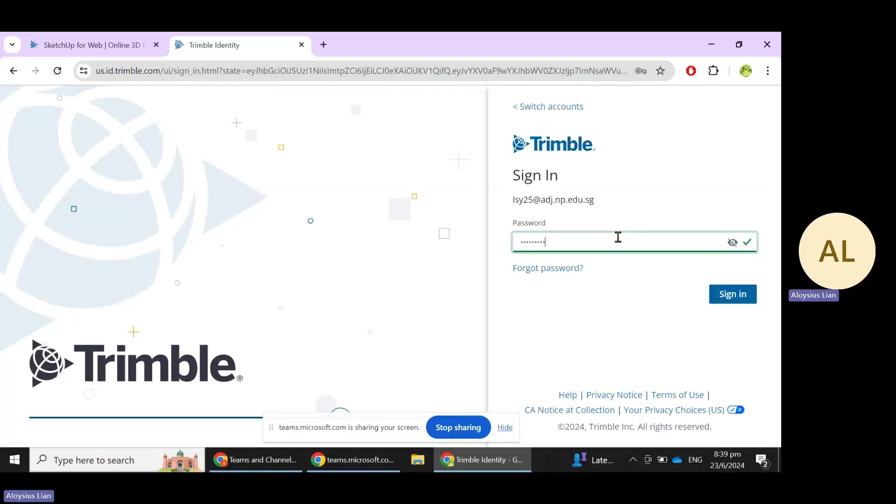
text(••••)
key(Return)
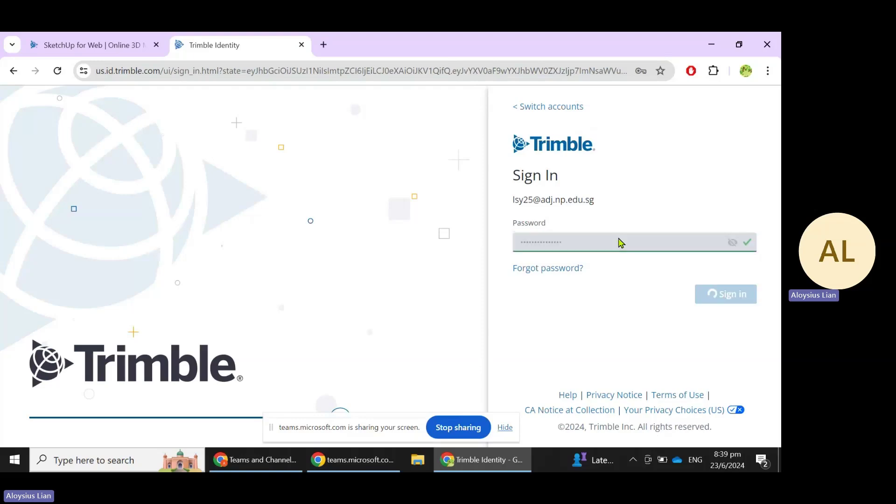
Correct the username and re-enter the account password to sign in again
click(618, 238)
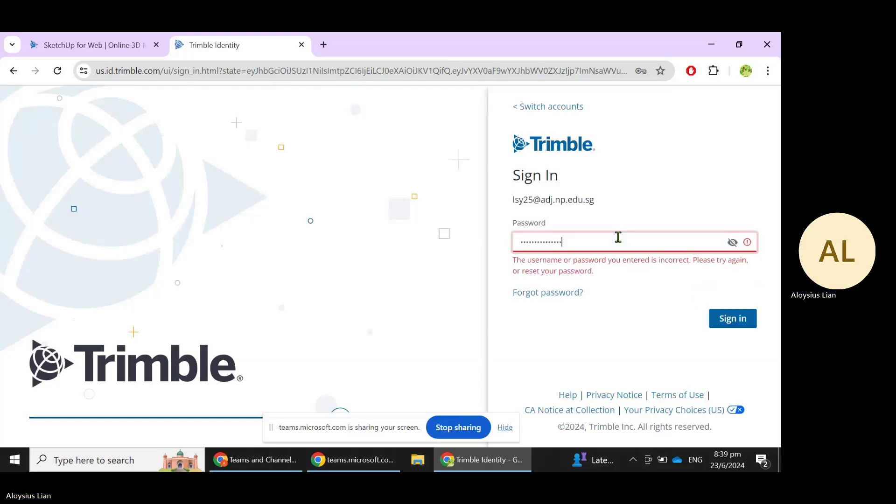
text(du.sg)
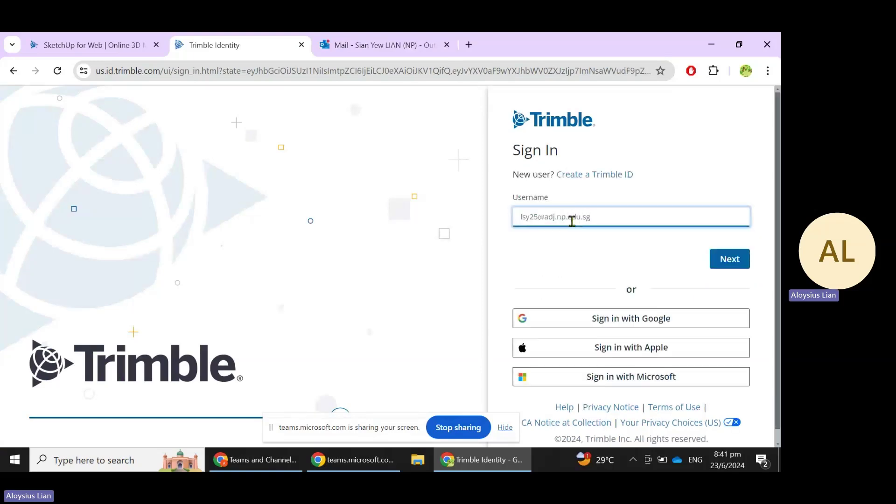
key(Return)
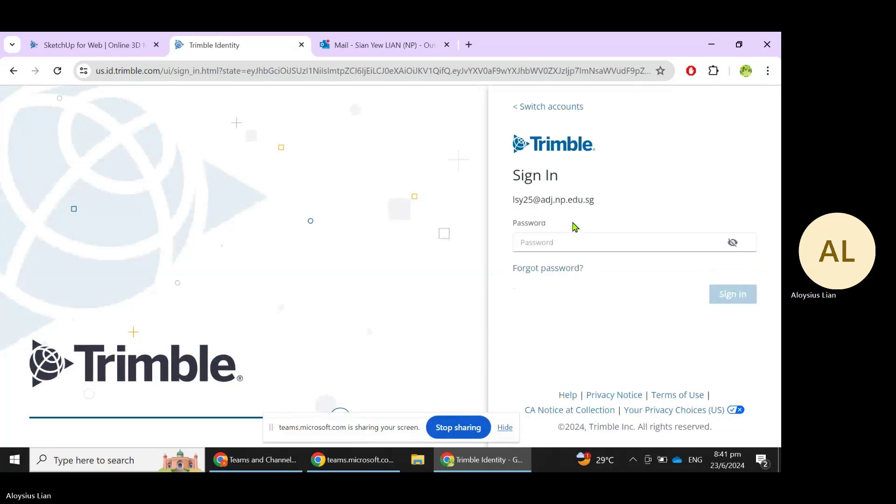
text(•••••)
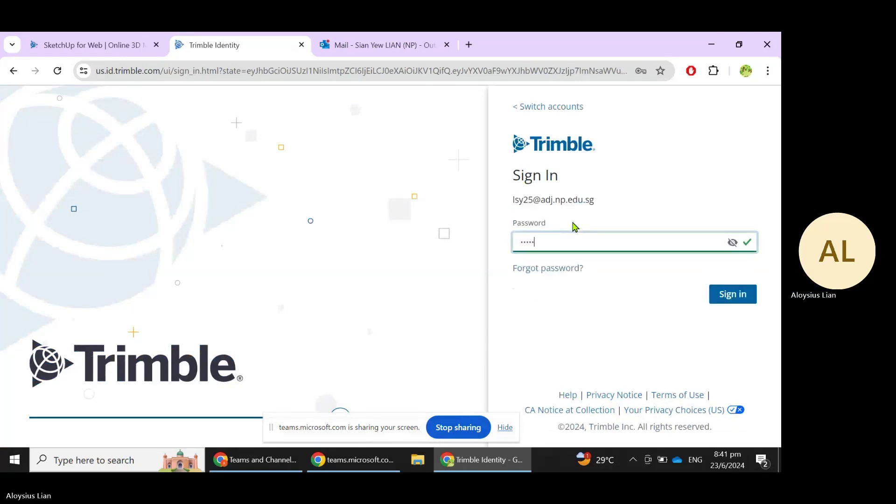
text(•••••••••)
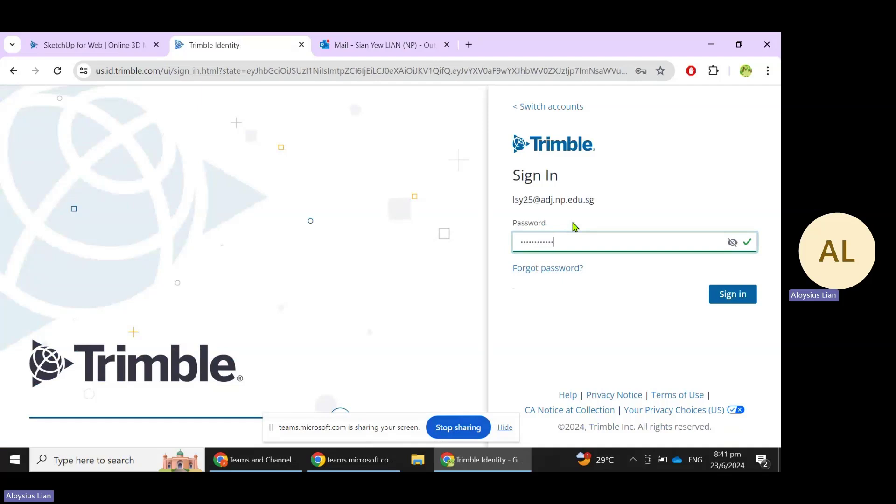
key(Return)
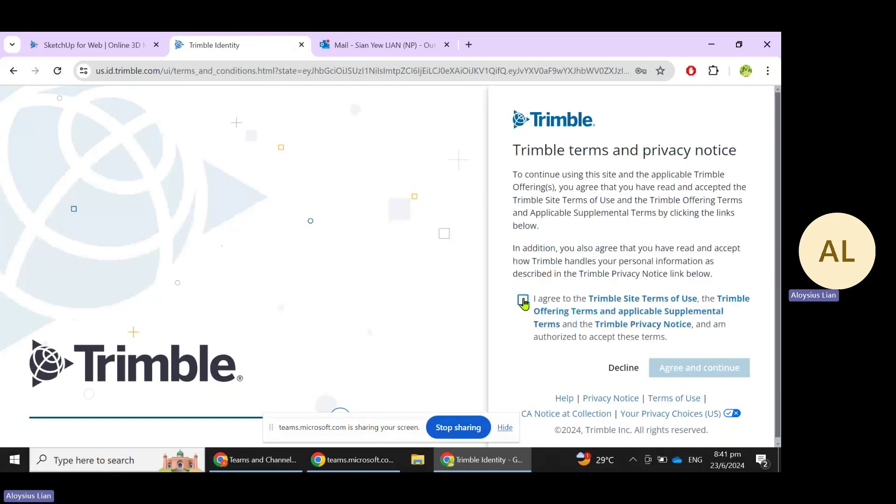
Accept the Trimble terms and privacy notice, then sign in on the SketchUp for Web tab
click(522, 299)
click(672, 367)
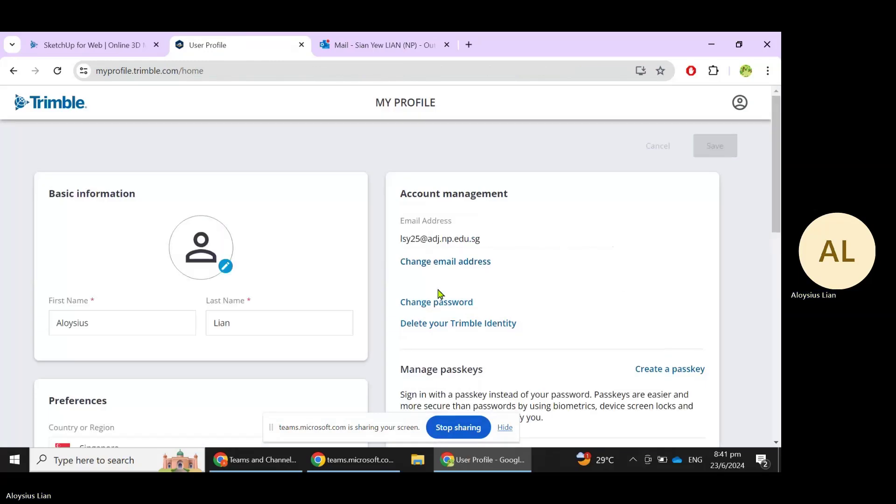
click(88, 42)
click(612, 153)
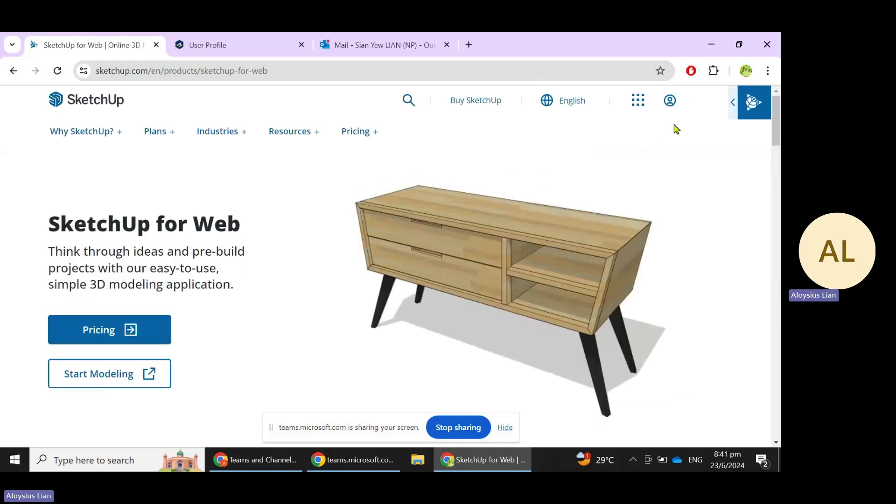
click(671, 100)
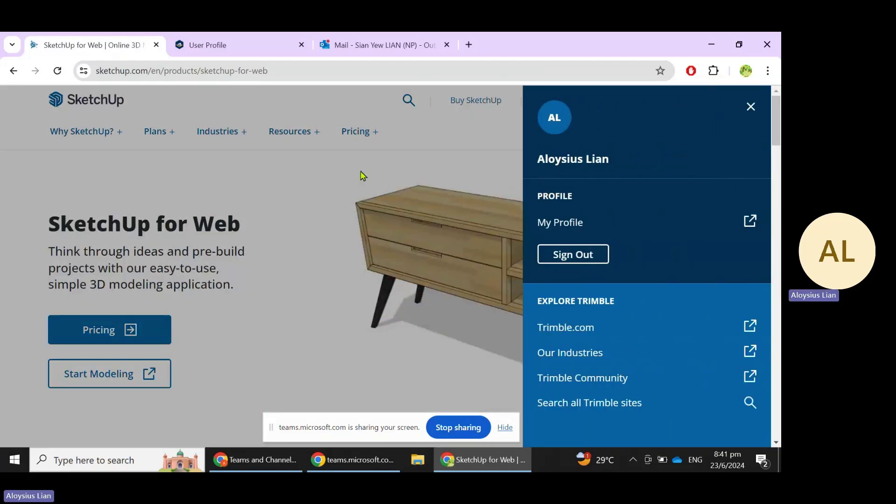
Close the profile panel and start modeling, opening app.sketchup.com in a new tab
click(362, 175)
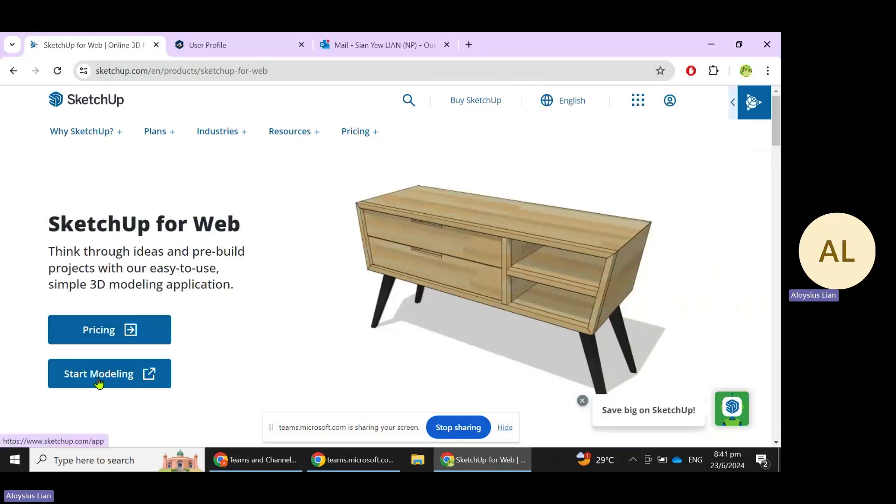
click(103, 378)
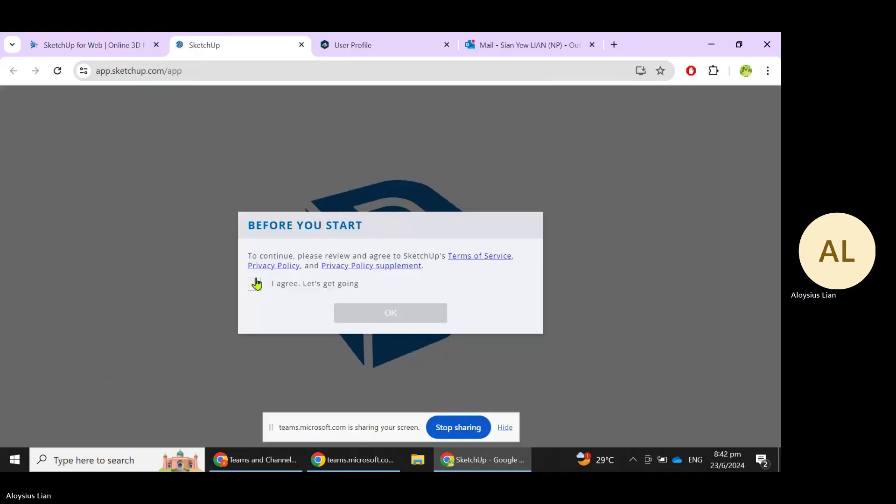
Agree to the terms of service and start a new Untitled model
click(256, 283)
click(394, 314)
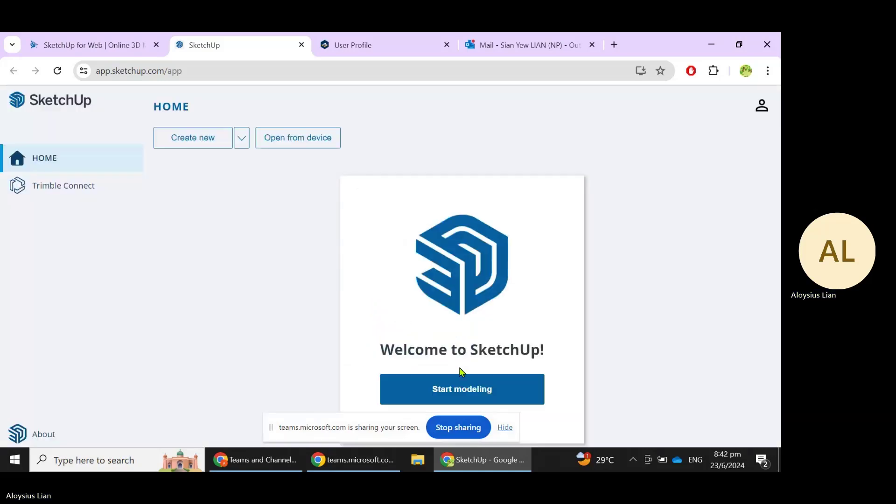
click(444, 390)
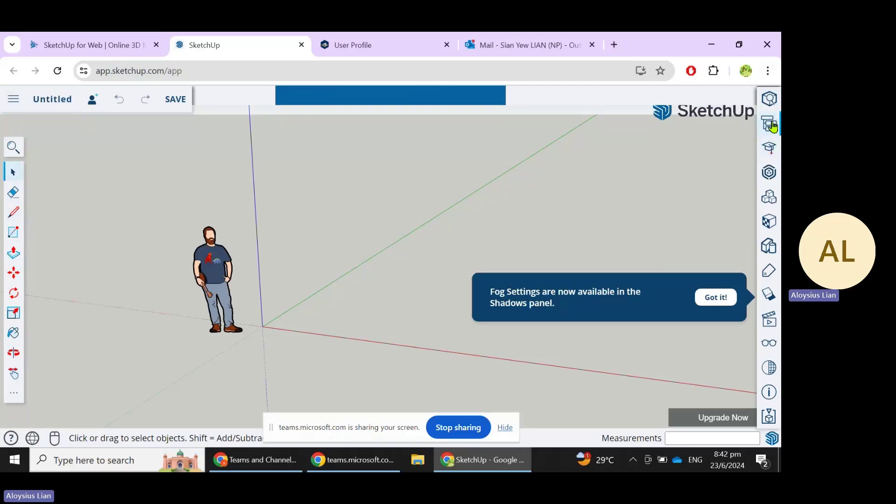
Show the Outliner, Instructor and 3D Warehouse panels from the right-hand bar
click(771, 124)
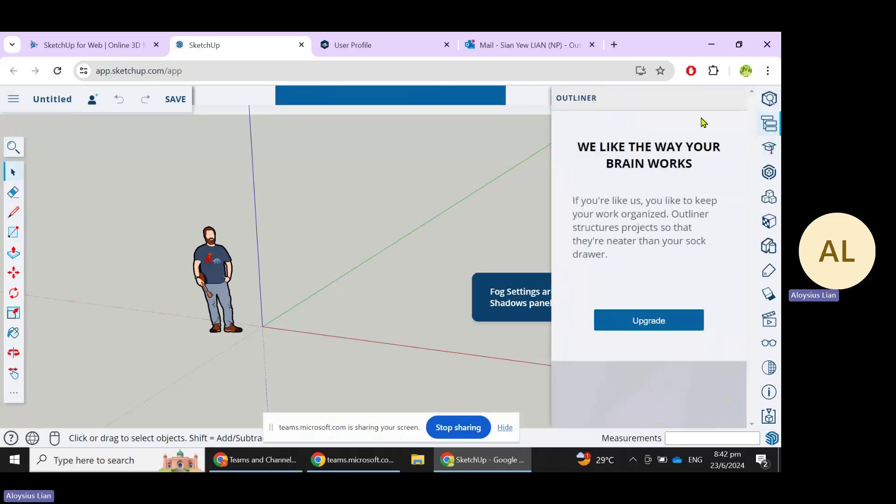
click(768, 150)
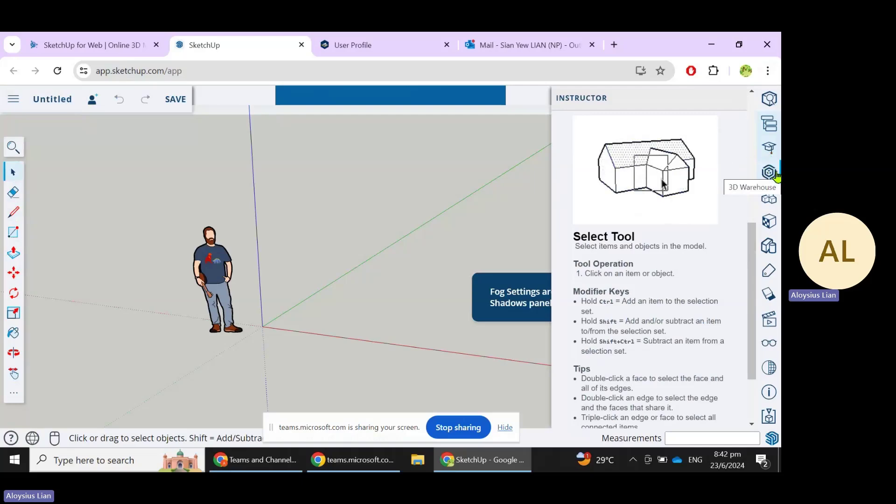
click(770, 172)
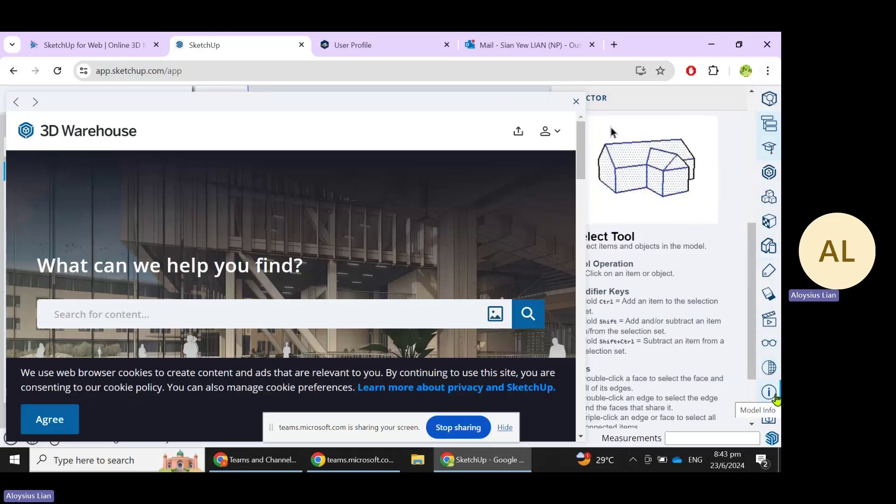
In Model Info, set Length Units format to Millimeter with 0 mm display precision
click(770, 394)
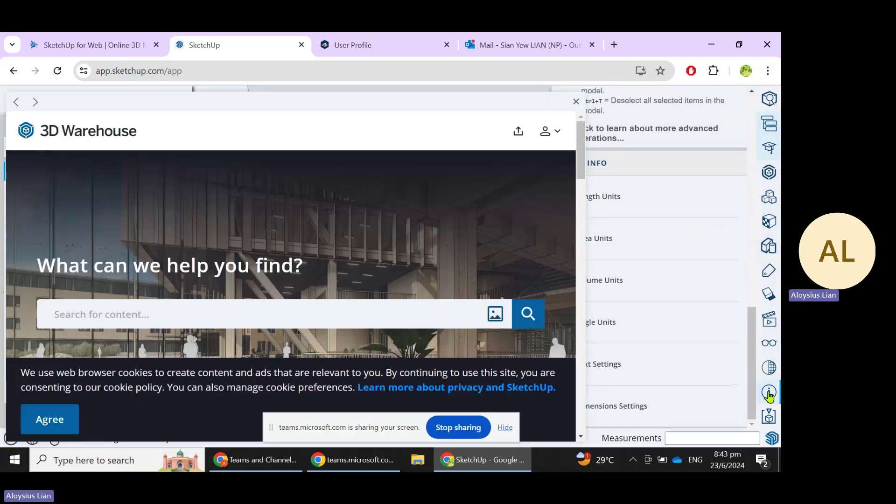
click(576, 102)
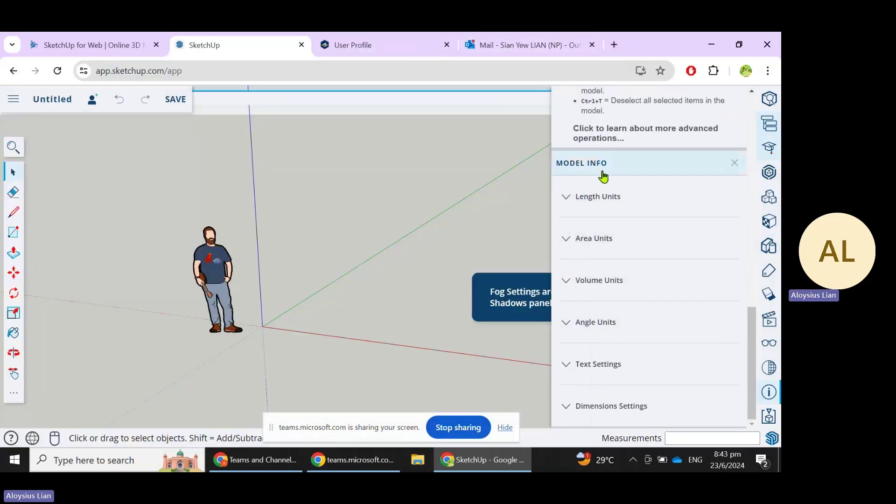
click(658, 194)
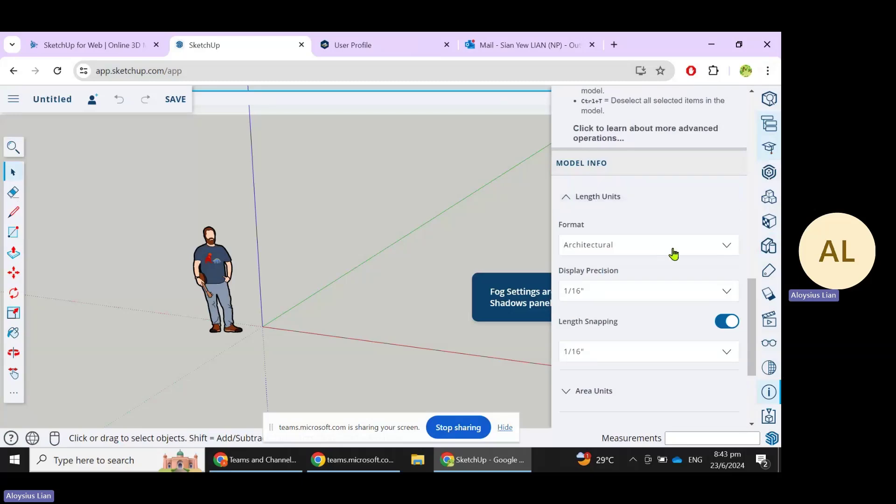
click(688, 245)
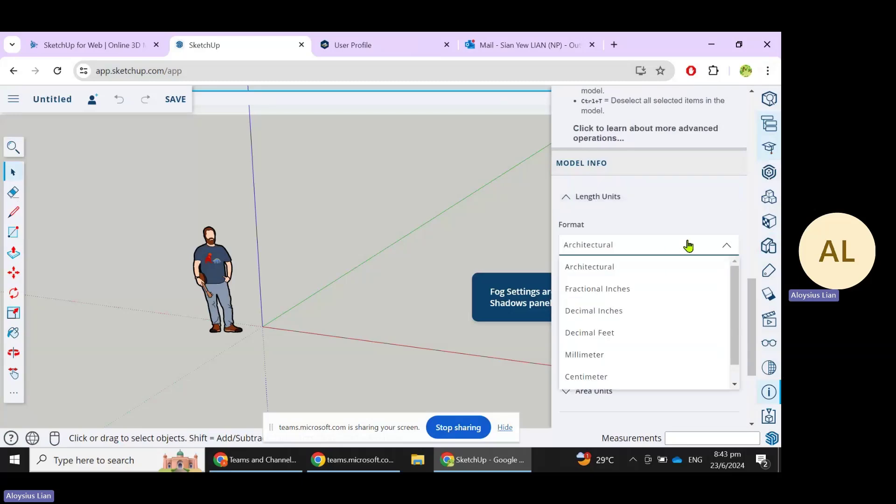
click(630, 363)
click(730, 295)
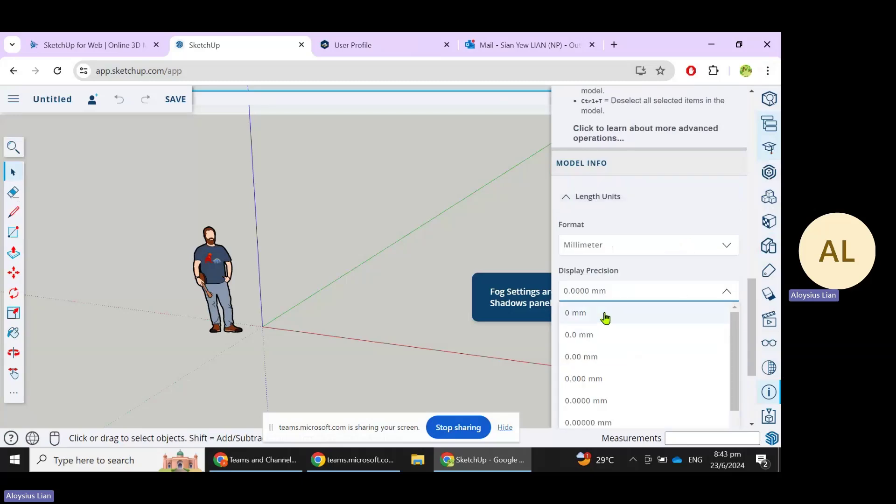
click(607, 317)
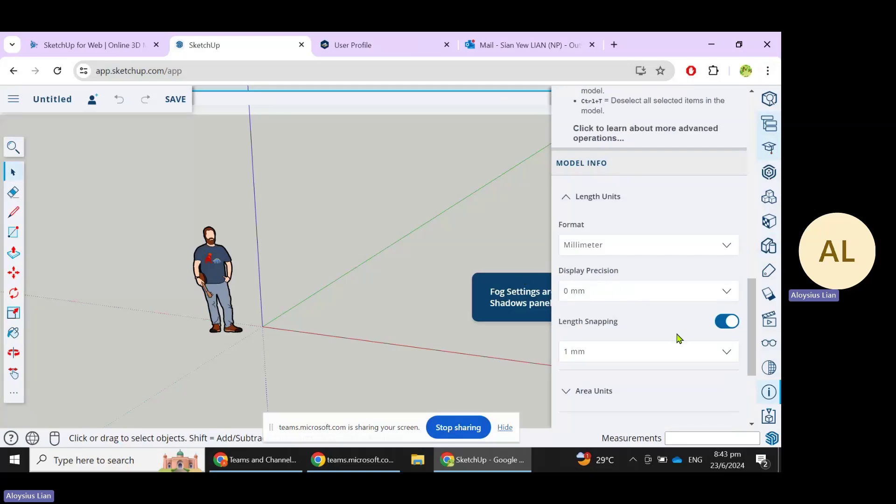
click(579, 392)
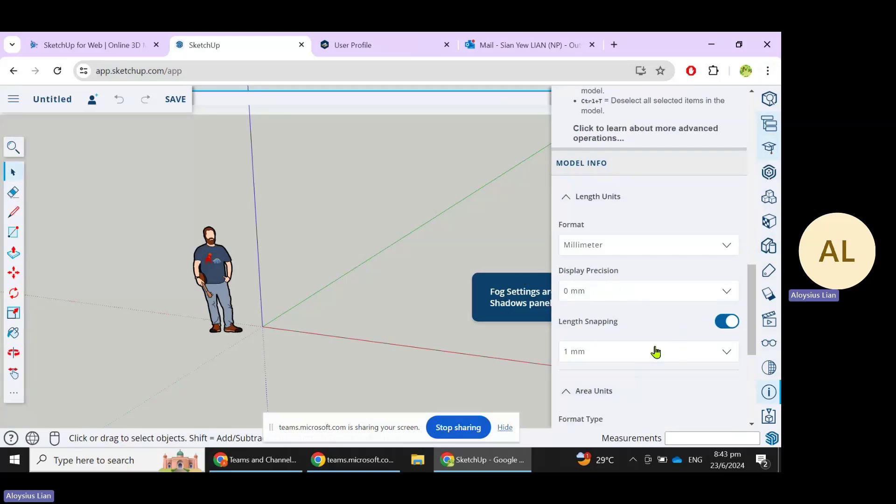
scroll(658, 348, down, 4)
Set Area Units to Square Meter and Volume Units to Cubic Meter
scroll(656, 313, up, 1)
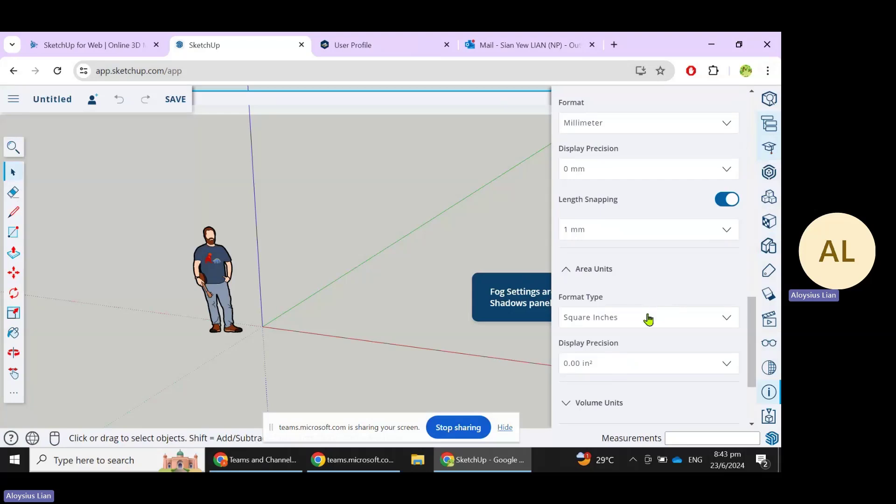
click(649, 319)
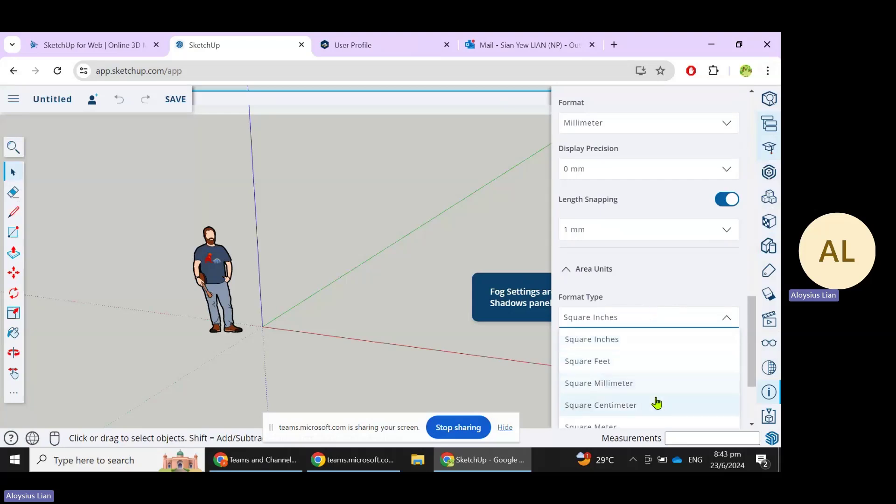
scroll(656, 398, down, 3)
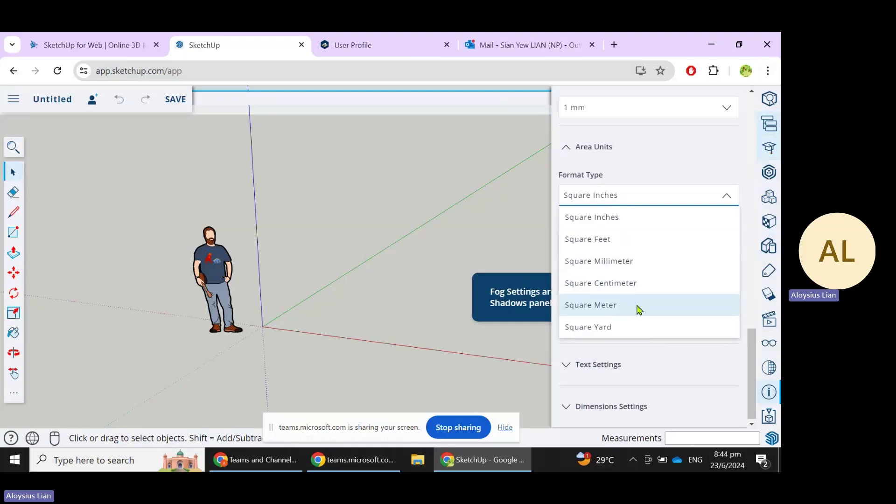
click(639, 309)
click(652, 281)
click(685, 328)
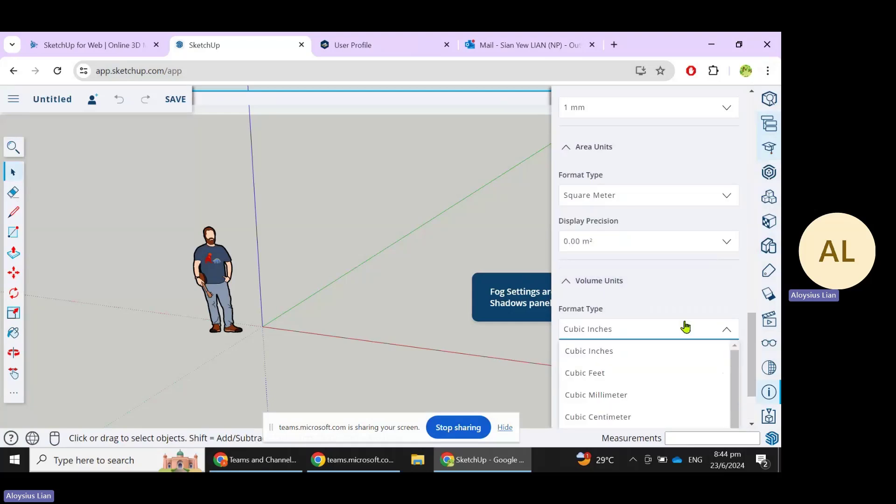
scroll(685, 334, down, 2)
scroll(667, 345, up, 1)
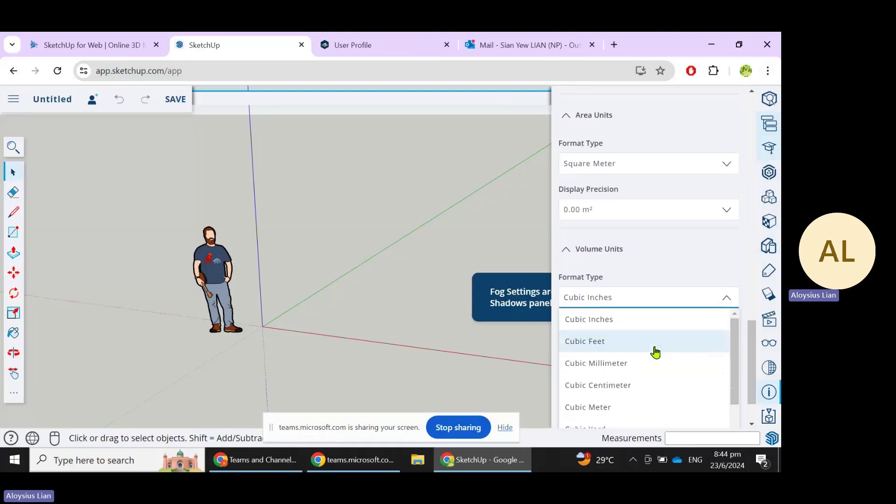
click(647, 413)
Expand Angle Units and Dimensions settings, showing 15 angle snapping and Lora Regular 12 text
scroll(641, 366, down, 1)
click(658, 326)
scroll(664, 331, down, 1)
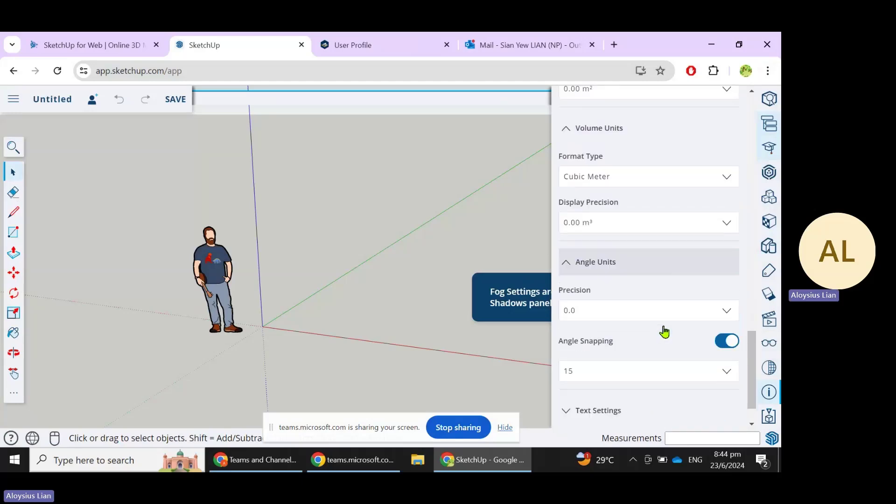
scroll(665, 331, down, 1)
scroll(652, 327, up, 1)
scroll(672, 336, down, 1)
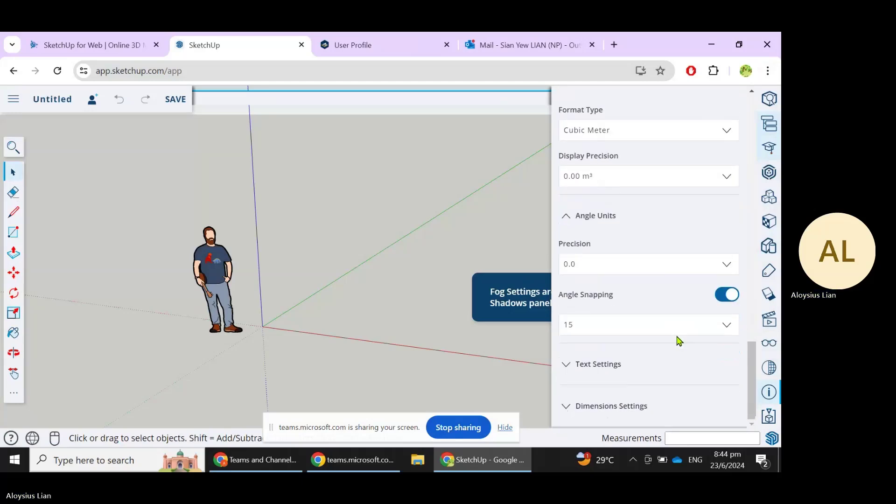
click(678, 421)
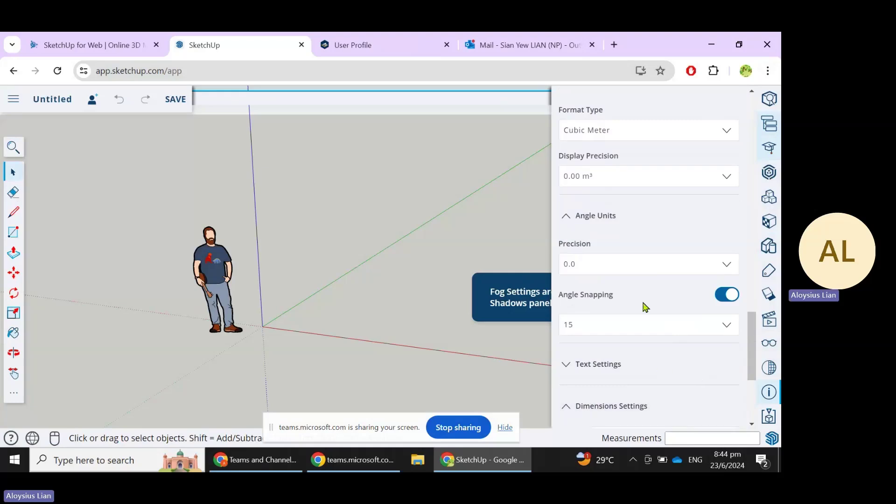
scroll(648, 307, down, 4)
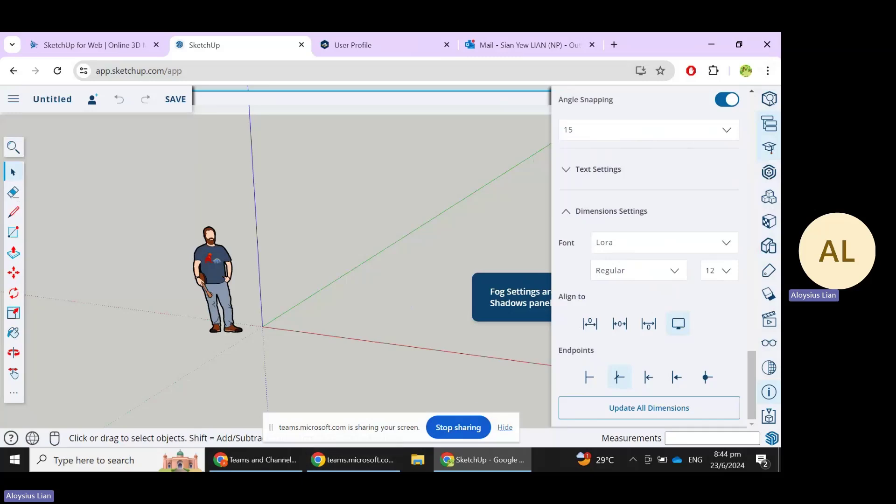
click(465, 428)
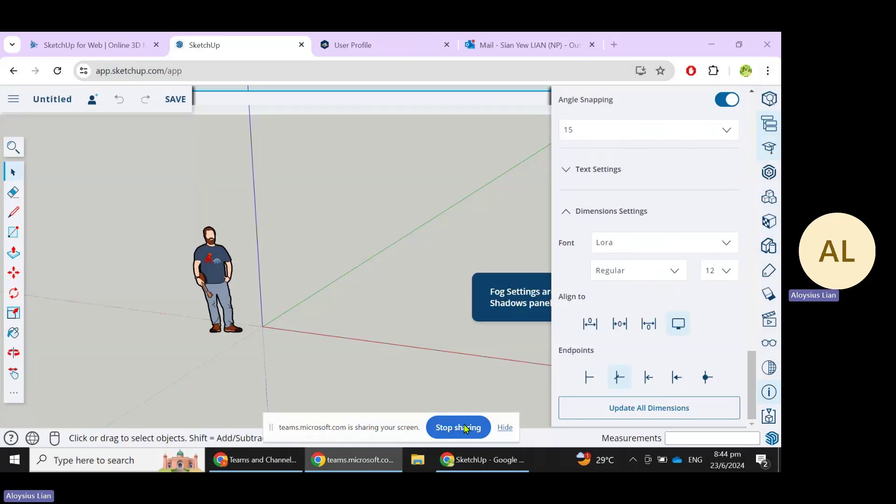